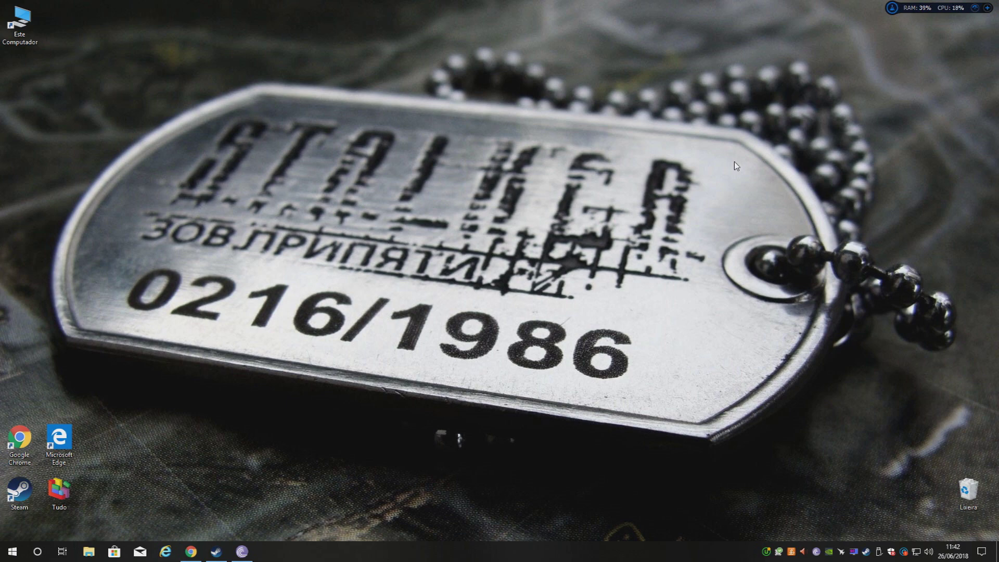
Bring up the Call of Pripyat game library, then put it away to the desktop
{"action": "left_click", "coordinate": [216, 551]}
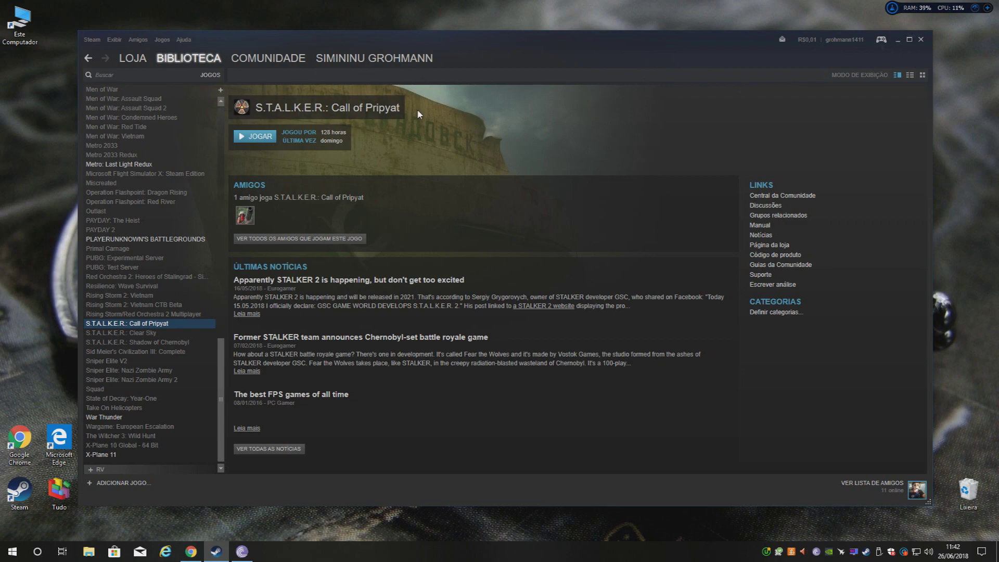
{"action": "left_click", "coordinate": [897, 39]}
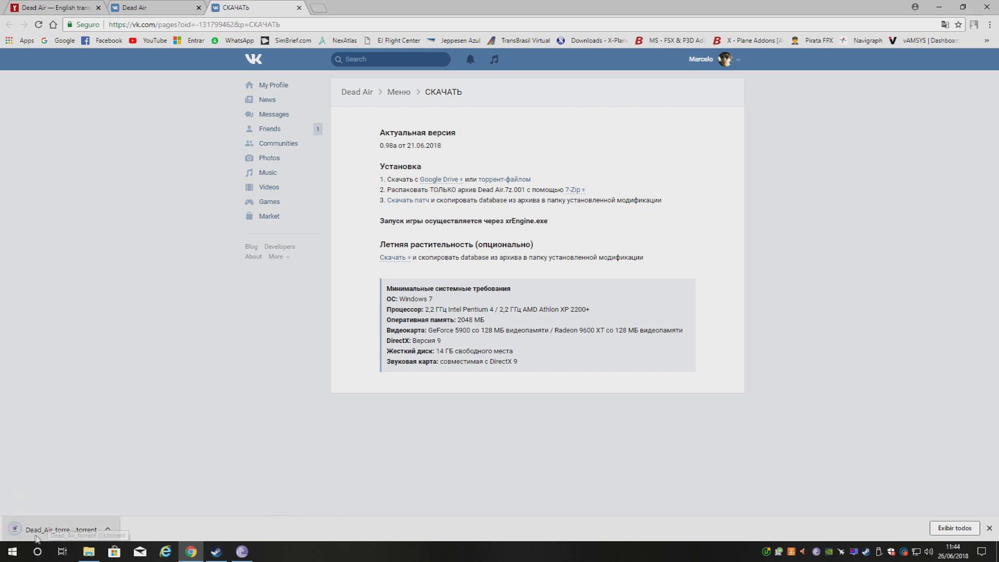
Open the Dead Air torrent, dismiss the 'already exists' notice, and open the Dead air folder
{"action": "left_click", "coordinate": [70, 528]}
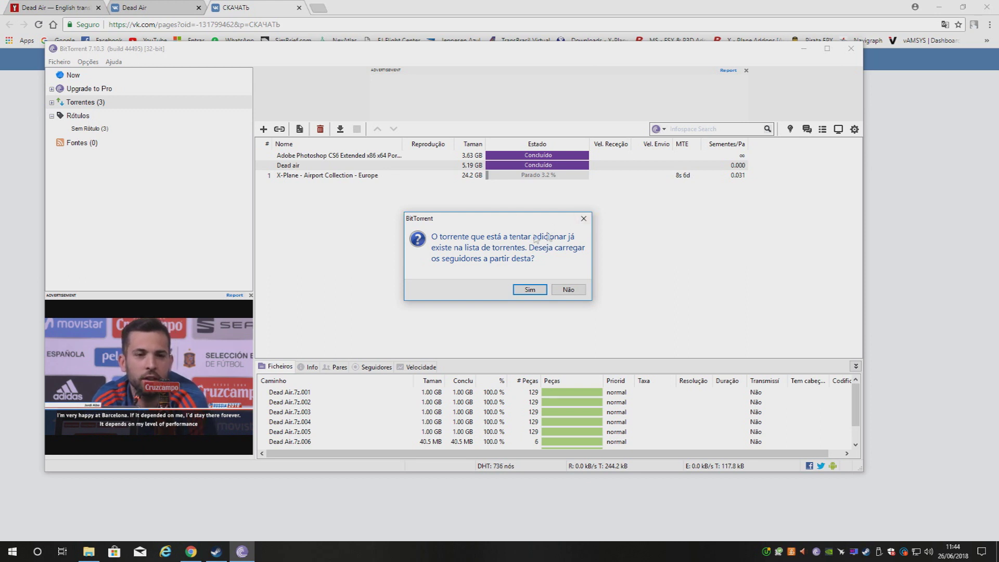
{"action": "left_click", "coordinate": [583, 219]}
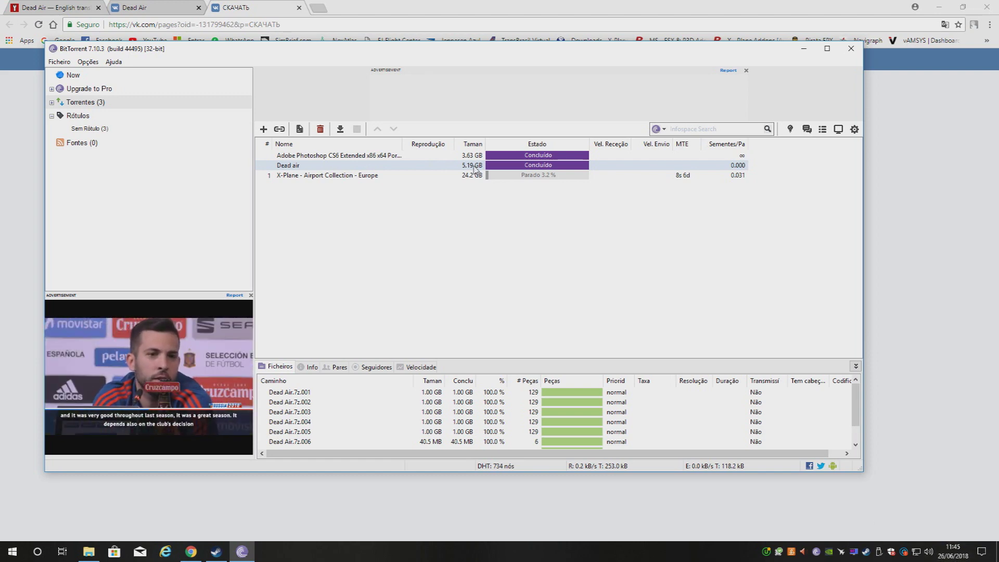
{"action": "double_click", "coordinate": [472, 166]}
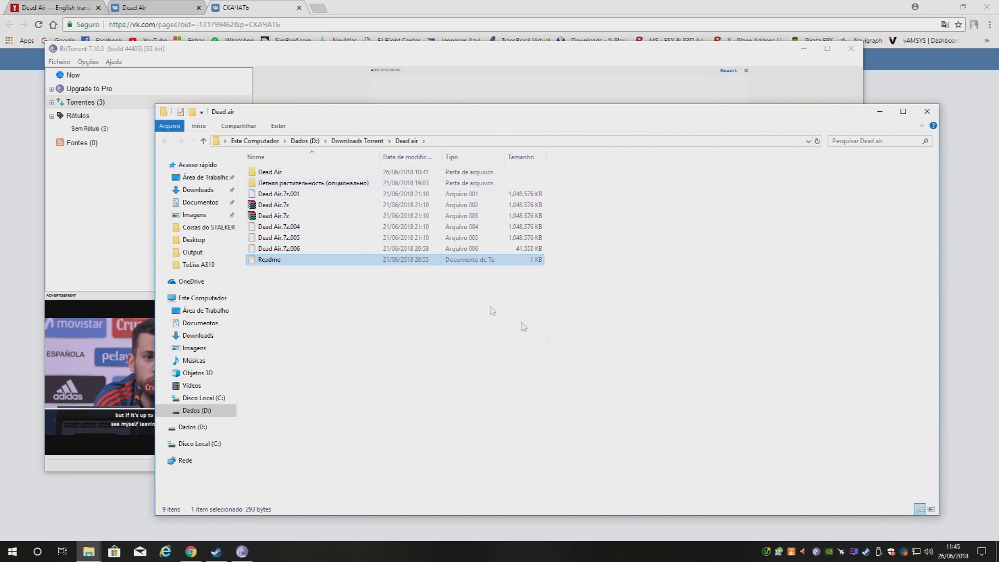
Select Dead Air.7z.001, the first split archive part, in the download folder
{"action": "left_click_drag", "start_coordinate": [343, 321], "coordinate": [292, 183]}
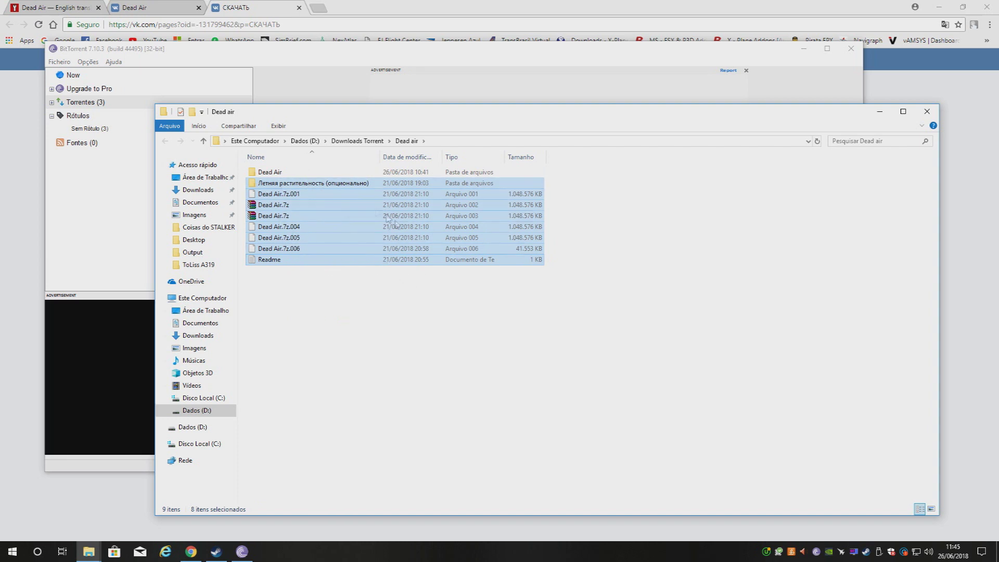
{"action": "left_click", "coordinate": [286, 175]}
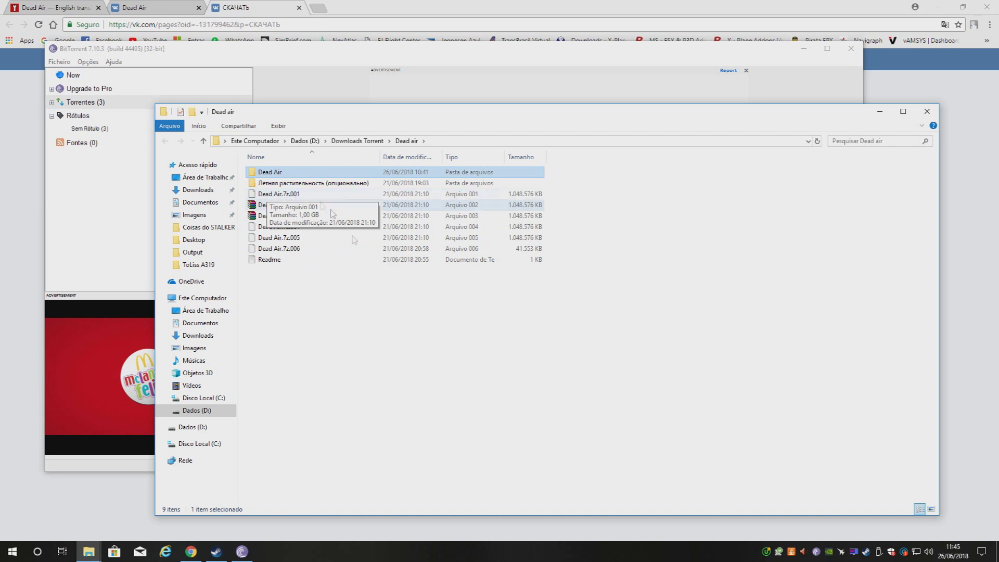
{"action": "left_click", "coordinate": [390, 326]}
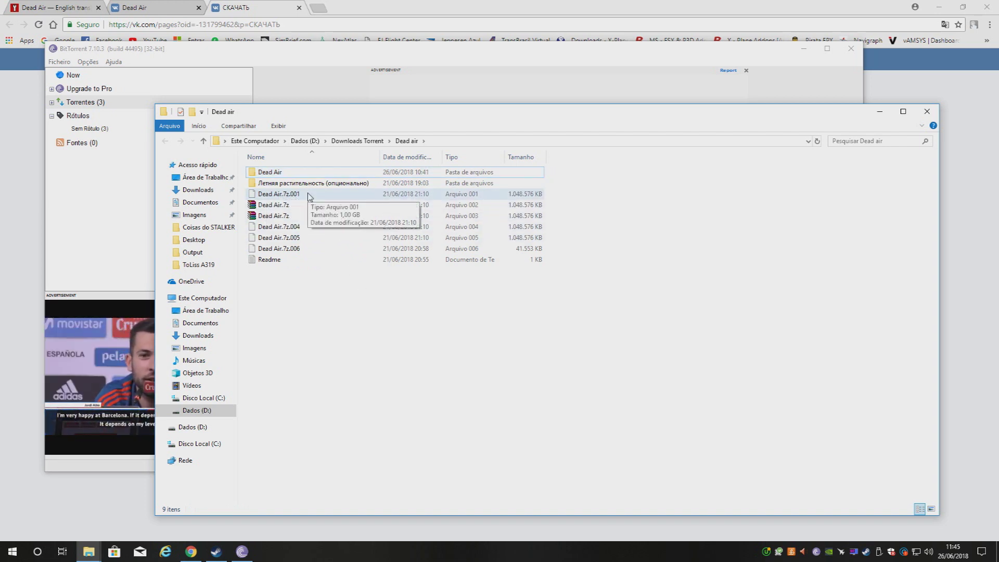
{"action": "left_click", "coordinate": [266, 199]}
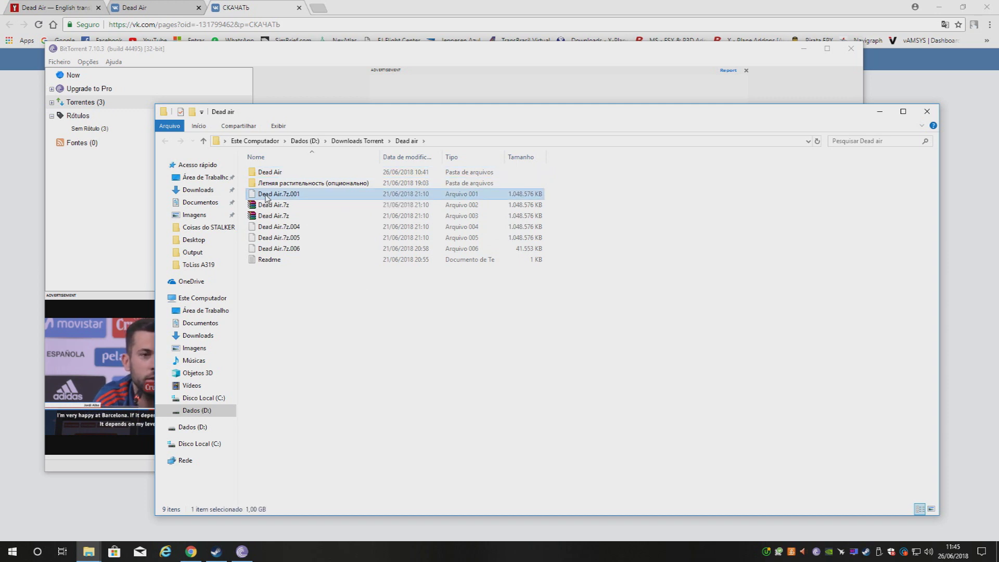
{"action": "right_click", "coordinate": [265, 198]}
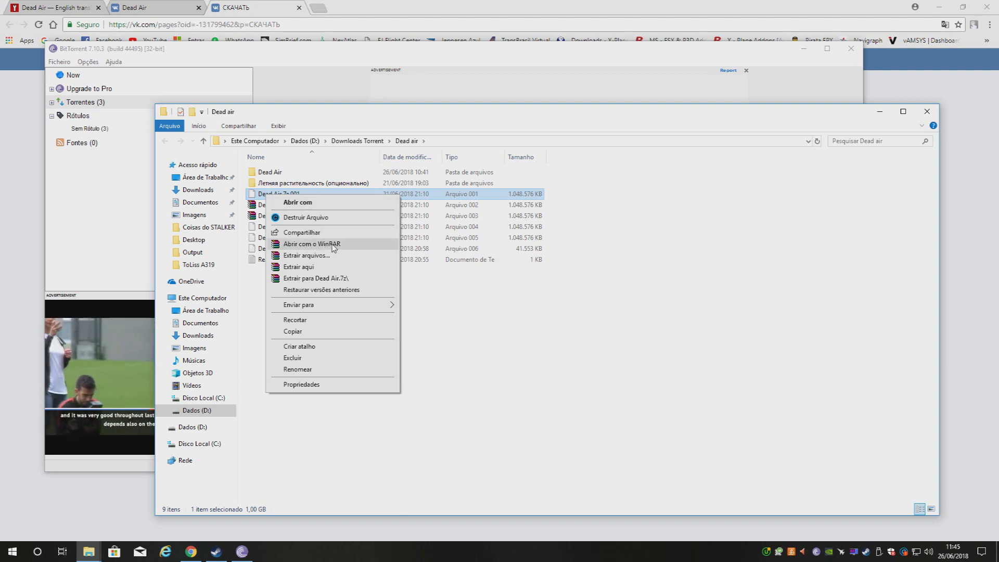
{"action": "left_click", "coordinate": [333, 245]}
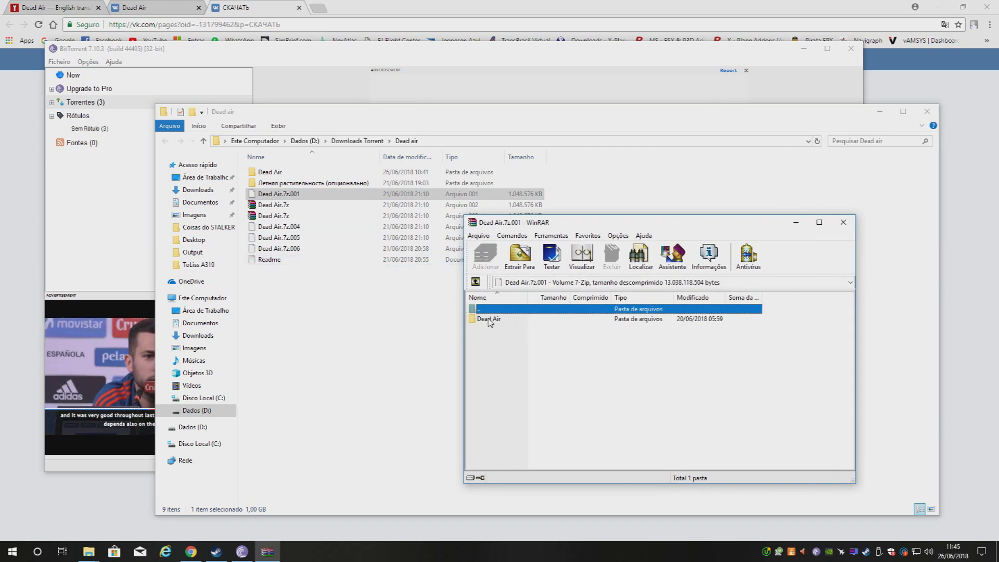
{"action": "left_click_drag", "start_coordinate": [490, 322], "coordinate": [336, 313]}
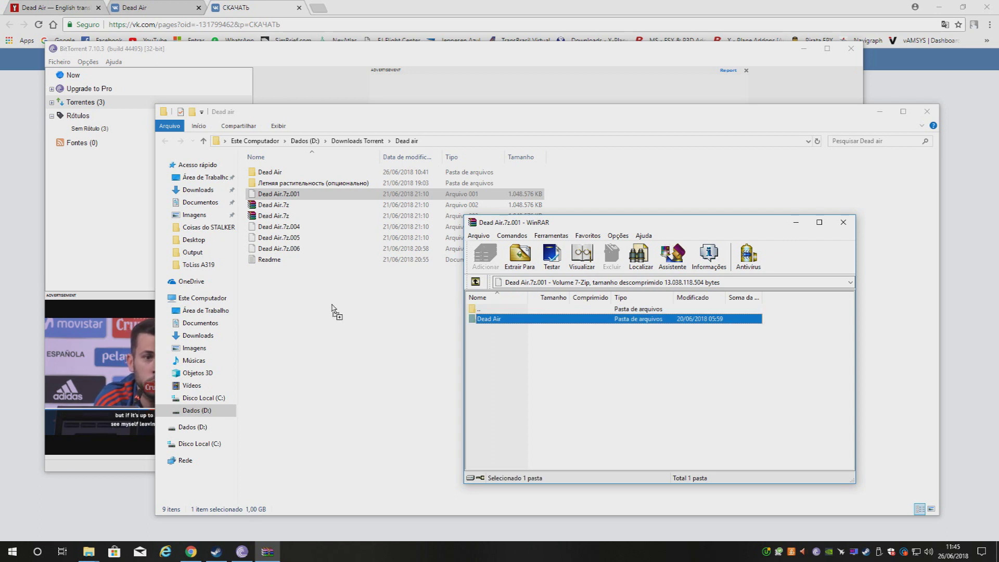
{"action": "left_click_drag", "start_coordinate": [336, 312], "coordinate": [334, 309]}
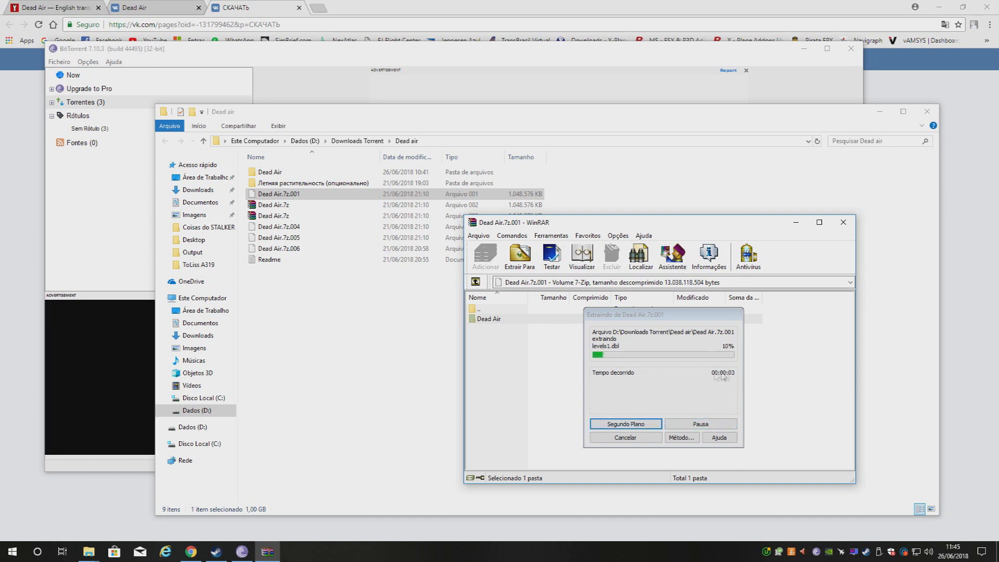
{"action": "left_click", "coordinate": [635, 443]}
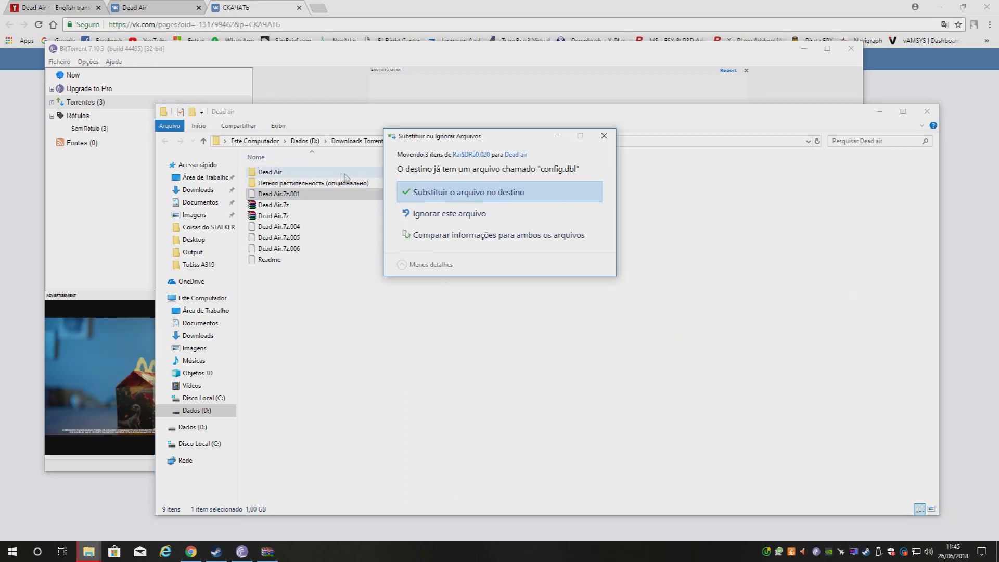
{"action": "left_click", "coordinate": [604, 136]}
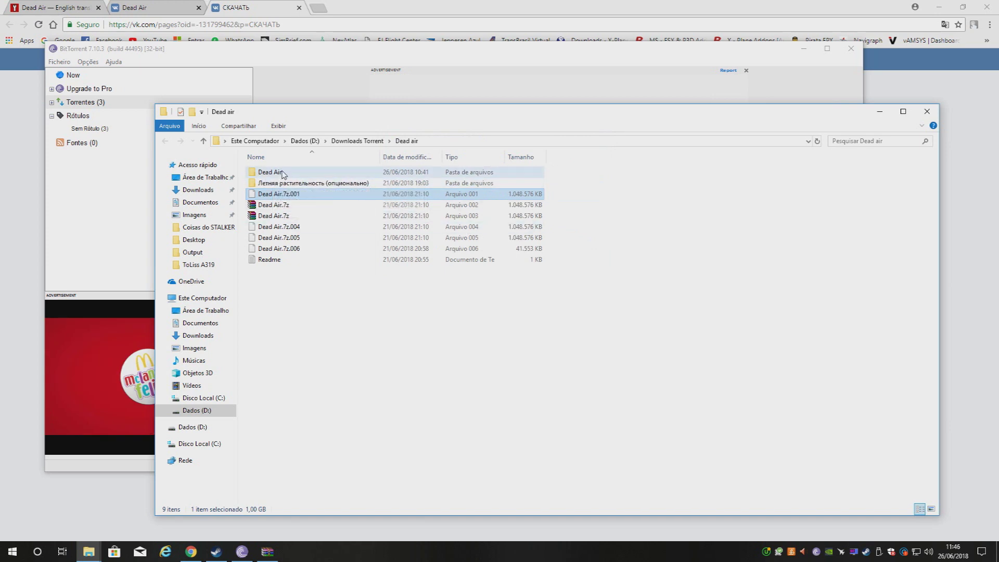
Check the extracted Dead Air folder's size and contents in its Properties
{"action": "left_click", "coordinate": [283, 173]}
{"action": "right_click", "coordinate": [282, 173]}
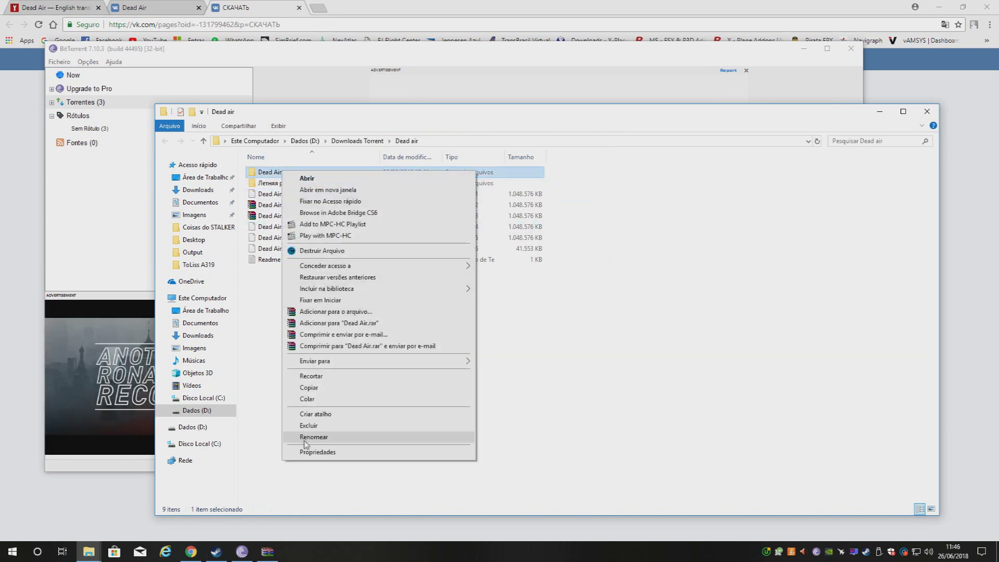
{"action": "left_click", "coordinate": [318, 452]}
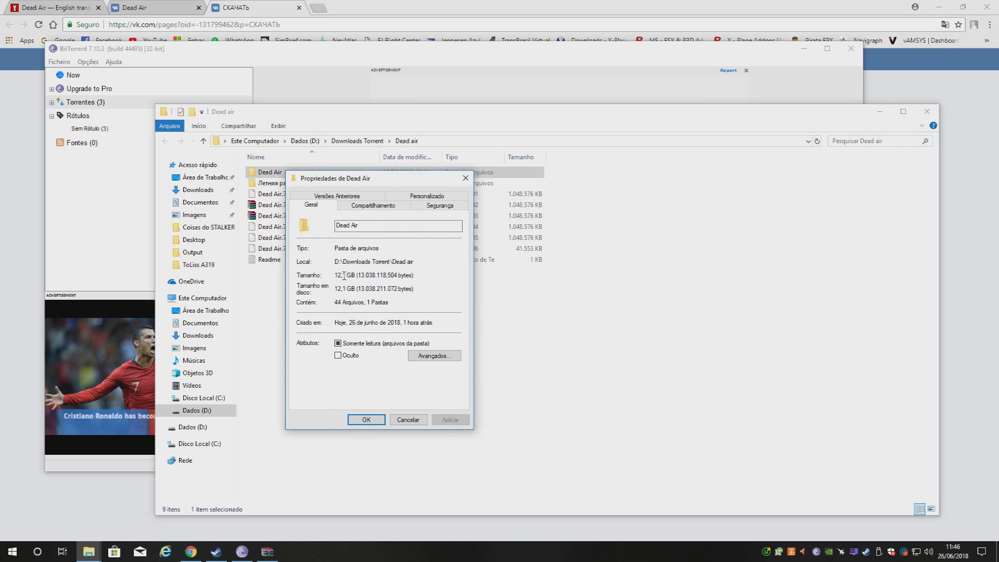
{"action": "left_click", "coordinate": [463, 181]}
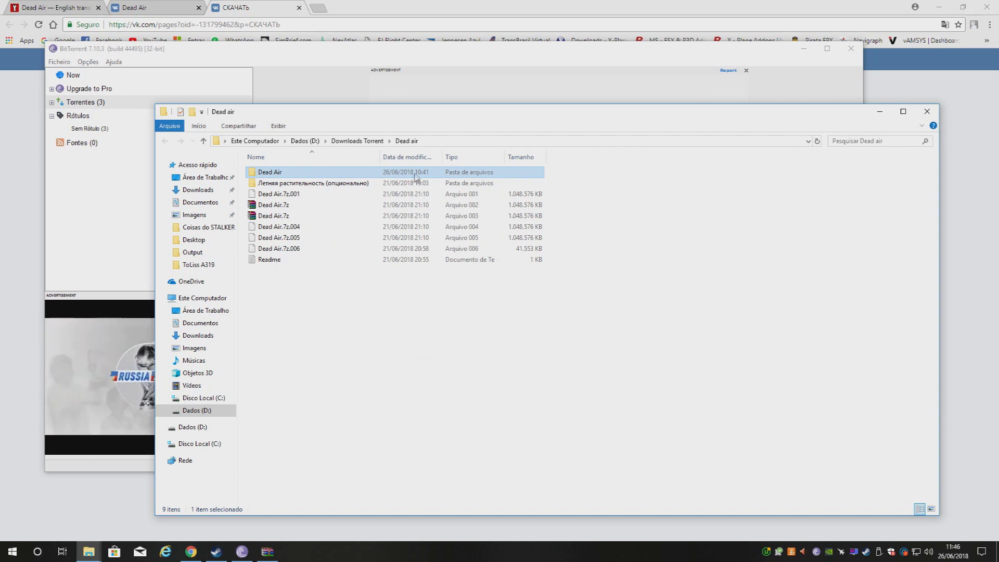
Copy all 28 files and folders inside Dead Air, then open the computer's drive overview
{"action": "double_click", "coordinate": [285, 172]}
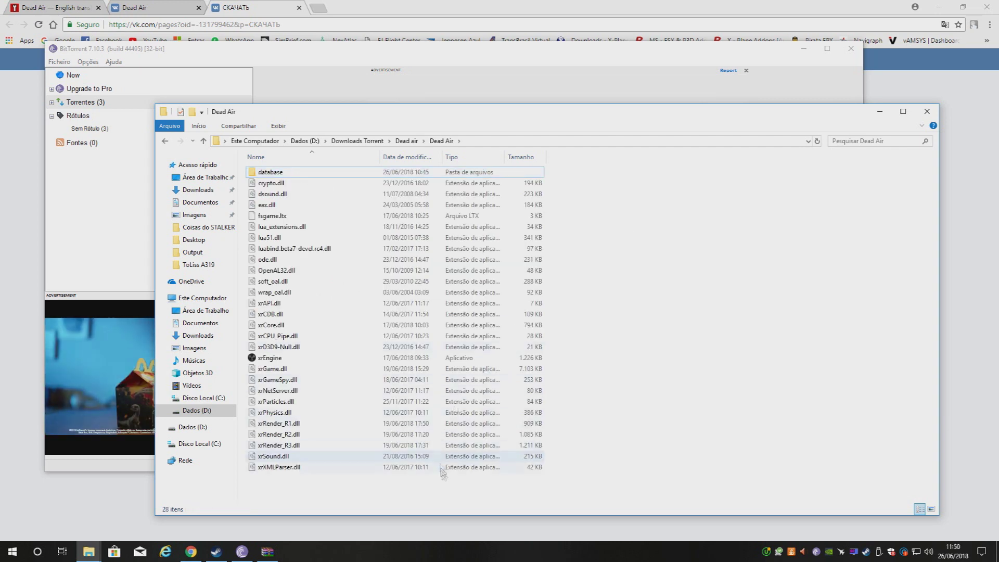
{"action": "left_click_drag", "start_coordinate": [455, 488], "coordinate": [279, 170]}
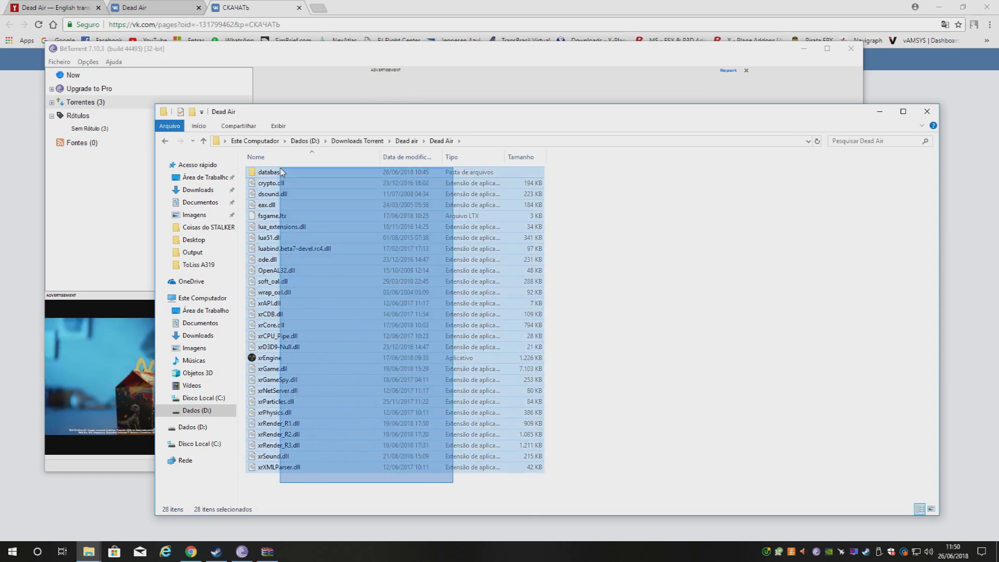
{"action": "right_click", "coordinate": [340, 237]}
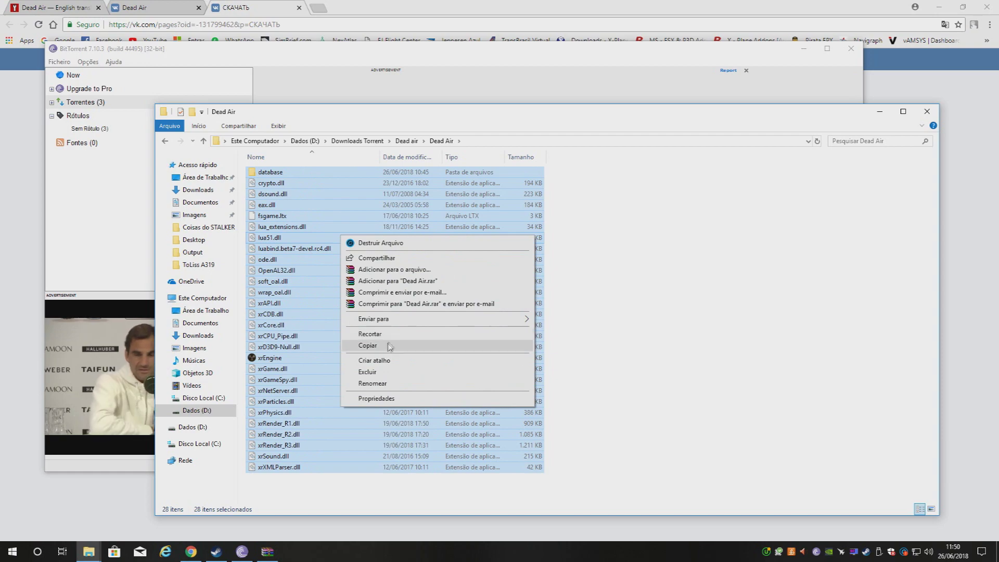
{"action": "left_click", "coordinate": [398, 346]}
{"action": "left_click", "coordinate": [567, 328]}
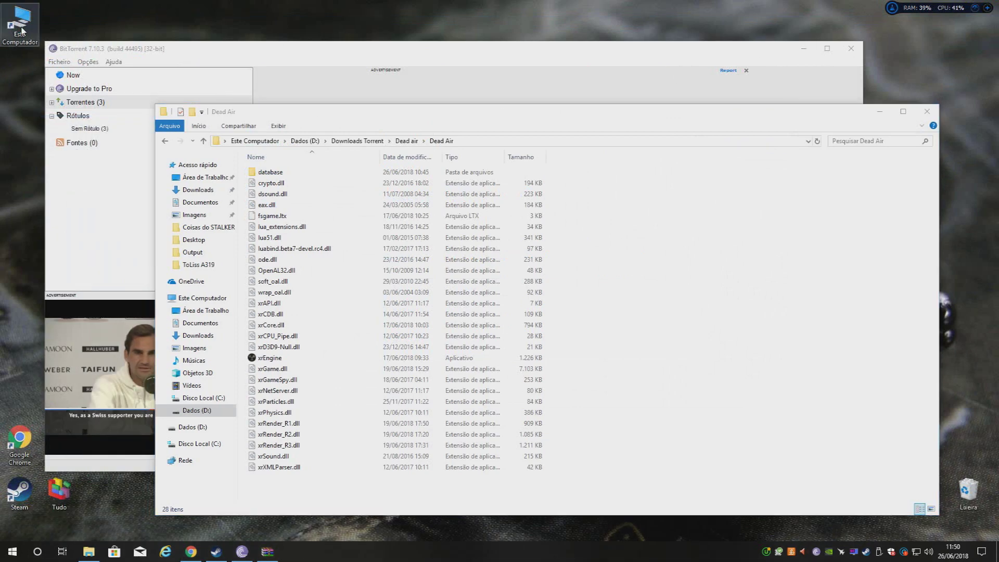
{"action": "double_click", "coordinate": [21, 30]}
Paste the Dead Air files into D:\SteamGames\steamapps\common\Stalker Call of Pripyat
{"action": "double_click", "coordinate": [437, 250]}
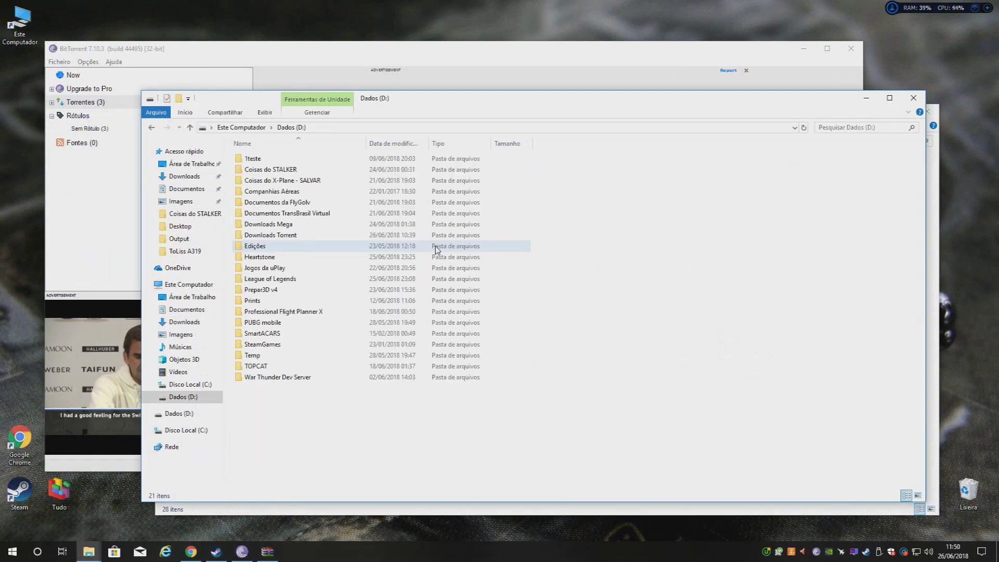
{"action": "double_click", "coordinate": [270, 348]}
{"action": "double_click", "coordinate": [275, 160]}
{"action": "left_click", "coordinate": [282, 163]}
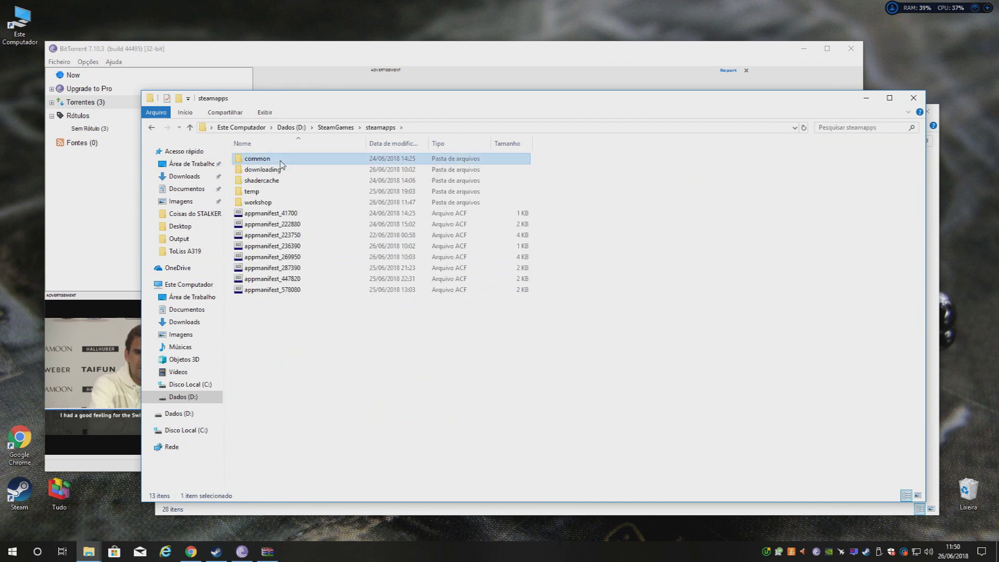
{"action": "double_click", "coordinate": [281, 163]}
{"action": "double_click", "coordinate": [274, 229]}
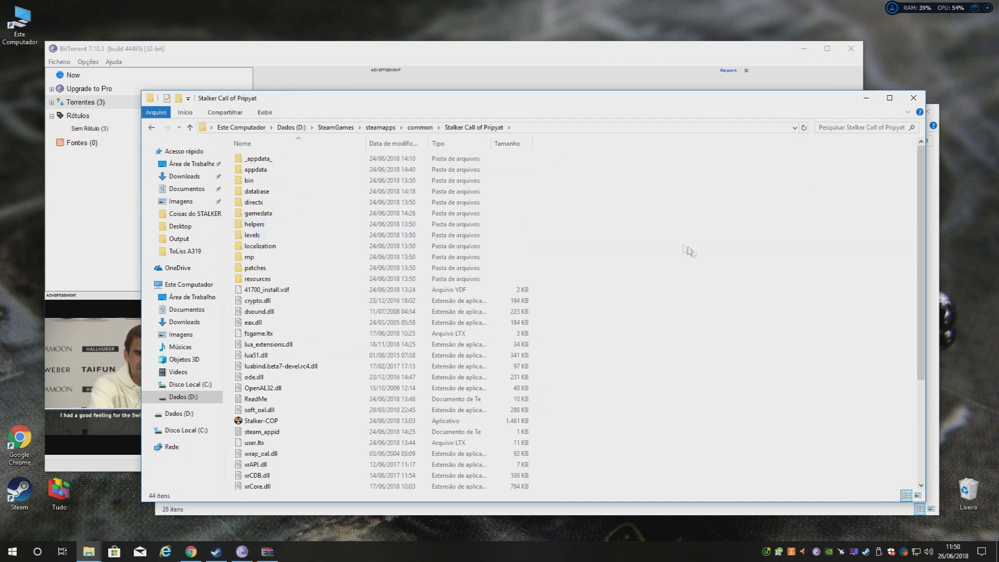
{"action": "right_click", "coordinate": [651, 233]}
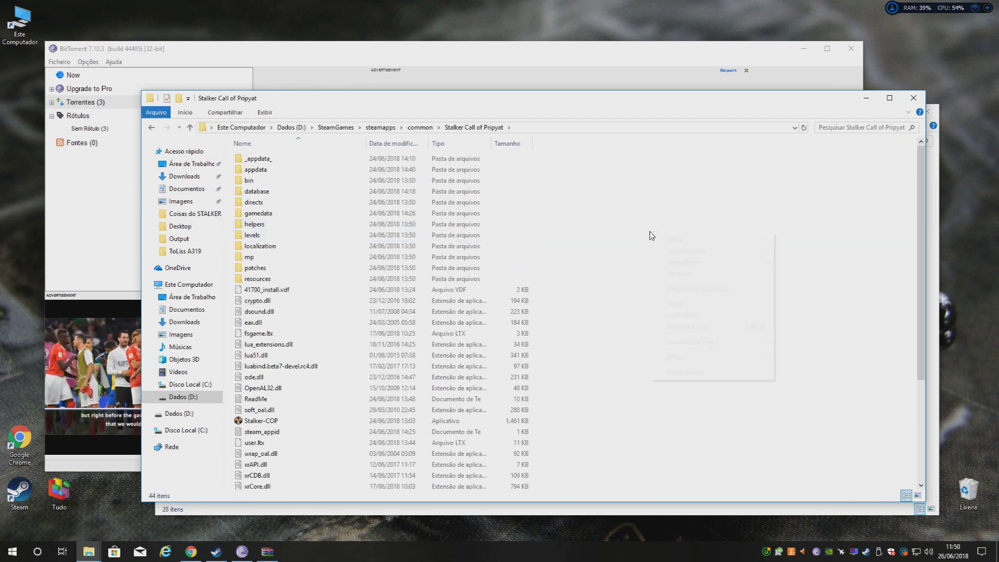
{"action": "left_click", "coordinate": [714, 308]}
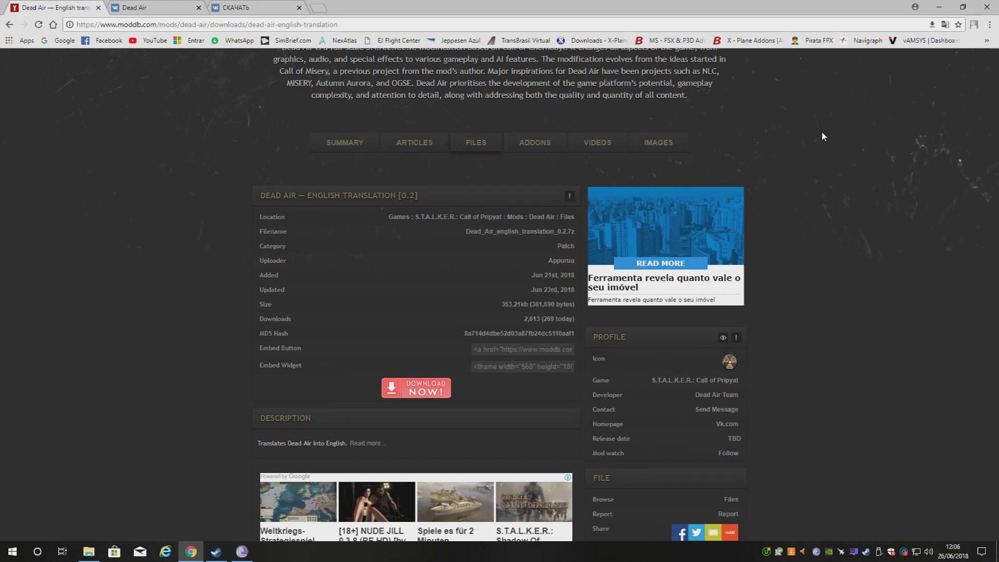
{"action": "scroll", "coordinate": [297, 94], "scroll_direction": "up", "scroll_amount": 1}
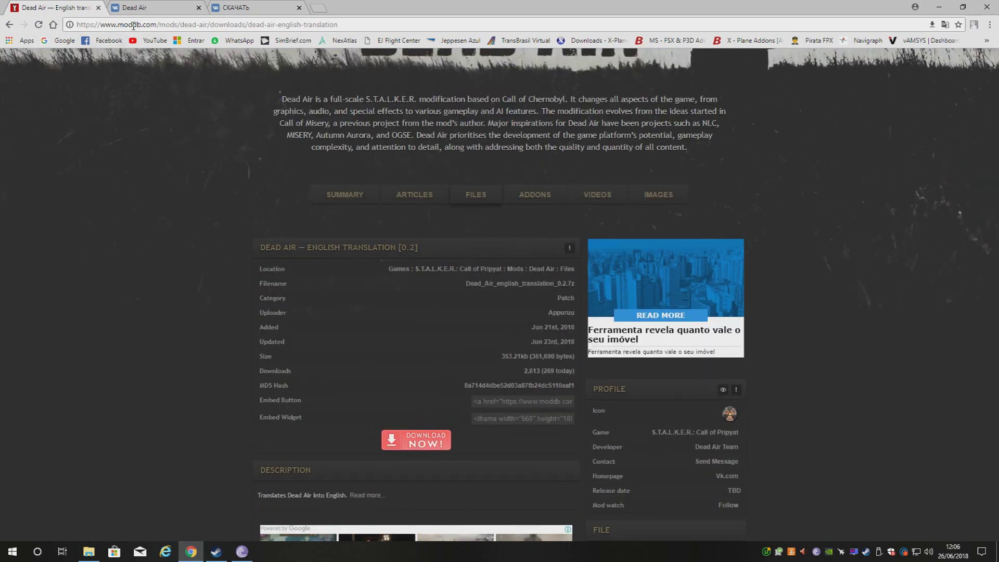
{"action": "scroll", "coordinate": [193, 162], "scroll_direction": "up", "scroll_amount": 2}
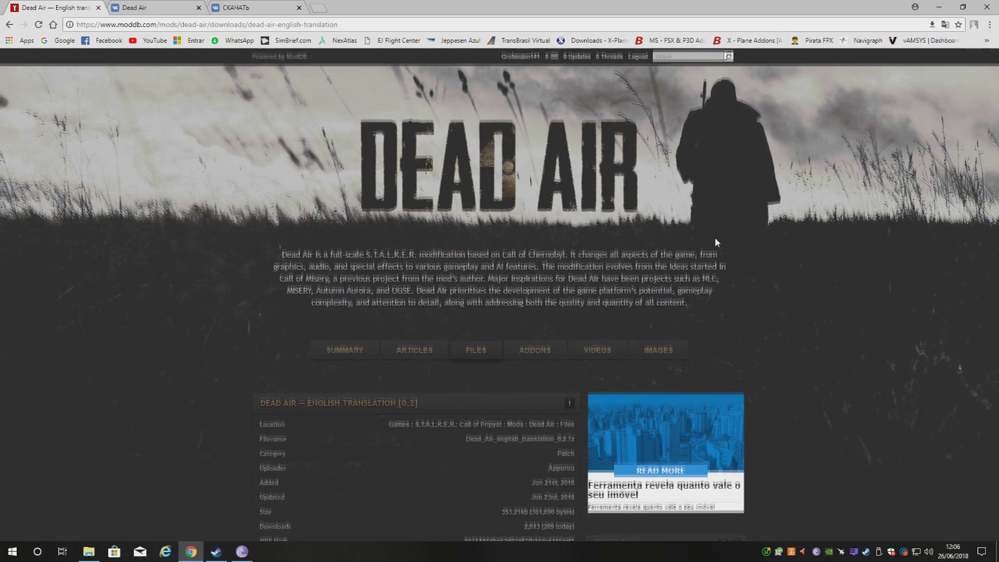
{"action": "scroll", "coordinate": [742, 230], "scroll_direction": "down", "scroll_amount": 1}
{"action": "scroll", "coordinate": [704, 225], "scroll_direction": "down", "scroll_amount": 2}
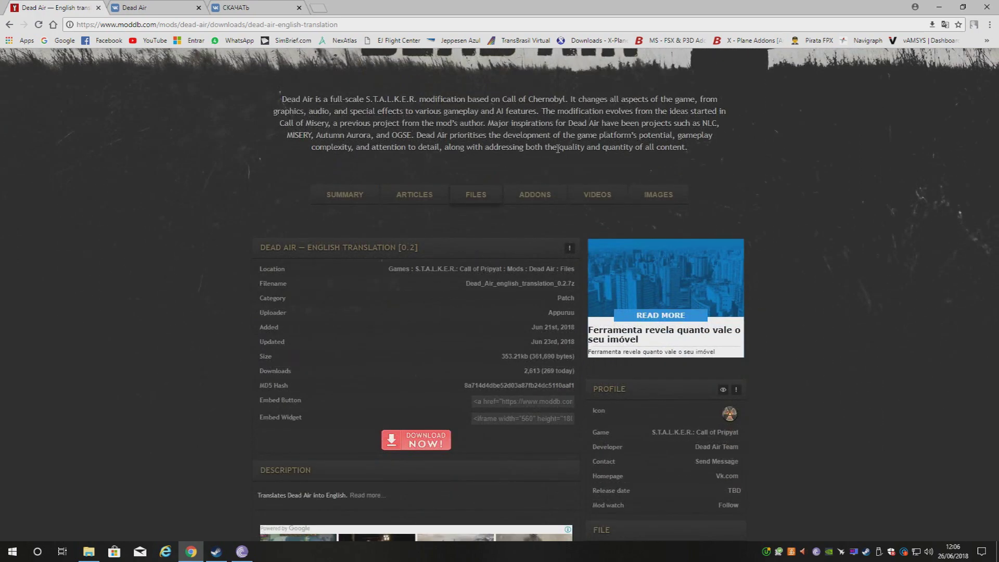
{"action": "scroll", "coordinate": [294, 195], "scroll_direction": "down", "scroll_amount": 1}
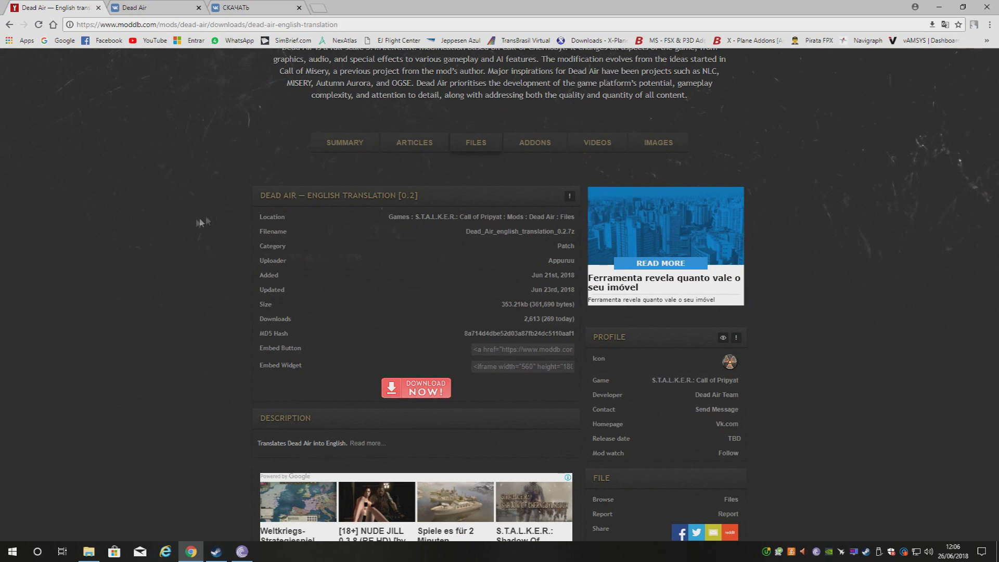
Download the Dead Air English translation 0.2 archive from ModDB and open it in WinRAR
{"action": "left_click", "coordinate": [420, 389]}
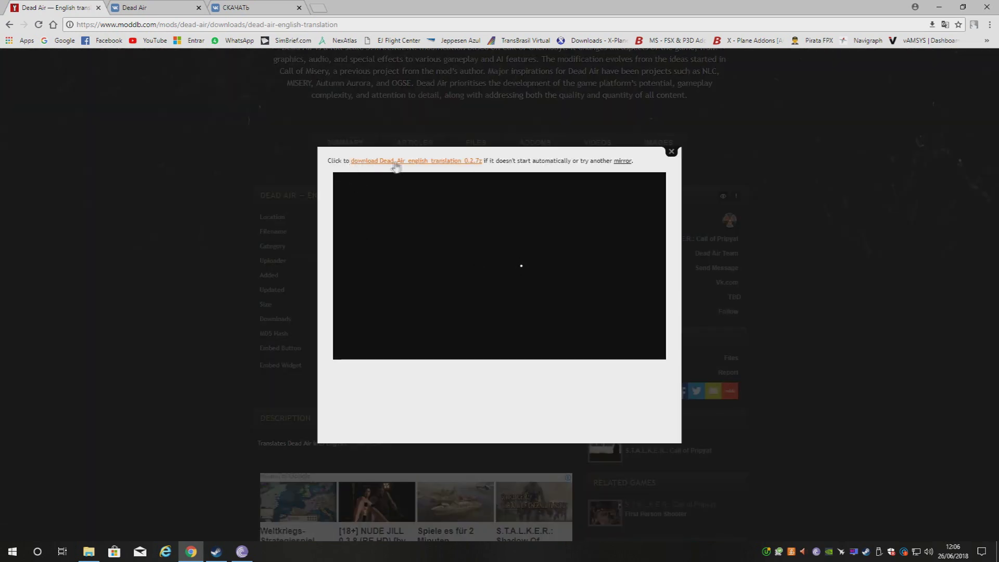
{"action": "left_click", "coordinate": [397, 163]}
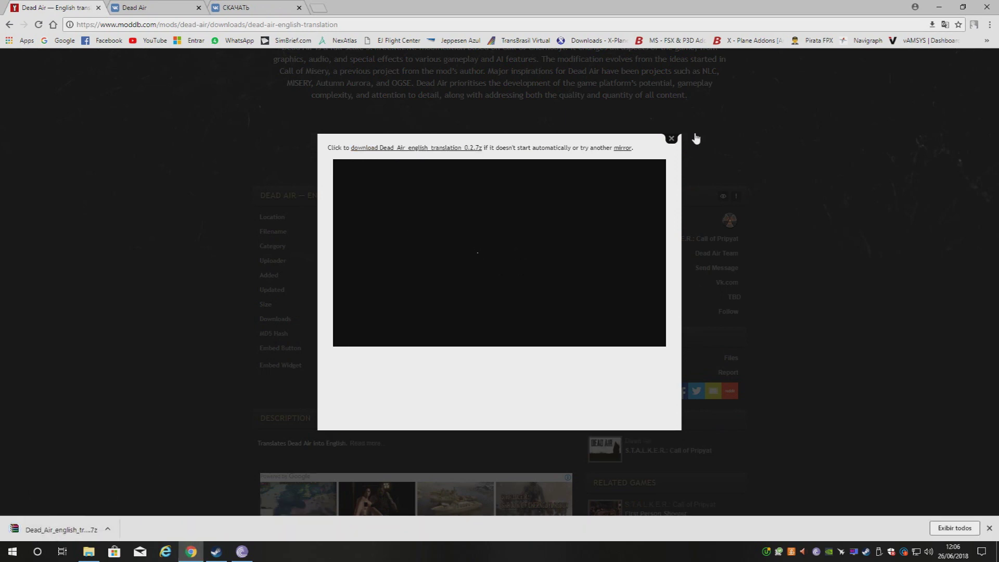
{"action": "left_click", "coordinate": [671, 138]}
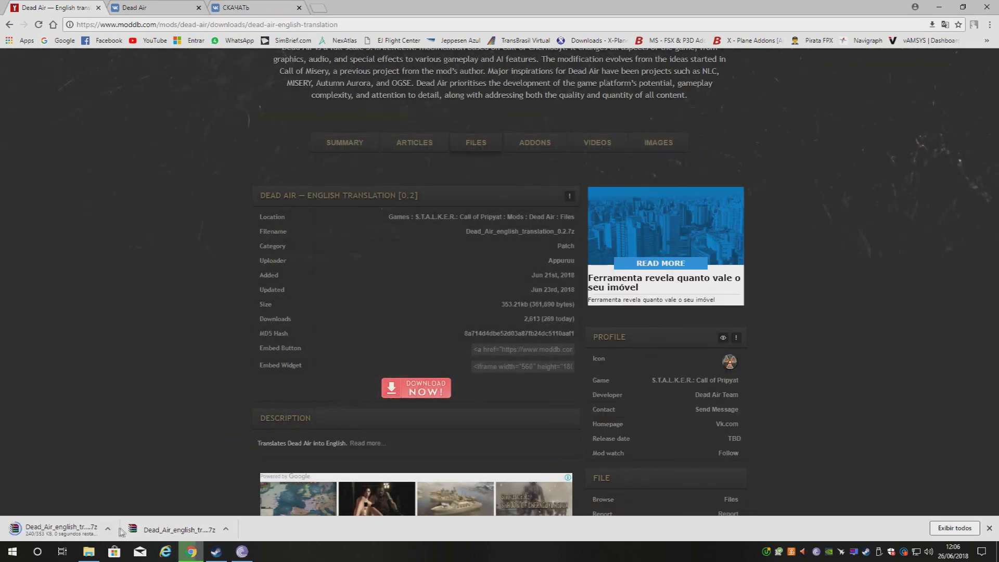
{"action": "left_click", "coordinate": [108, 529]}
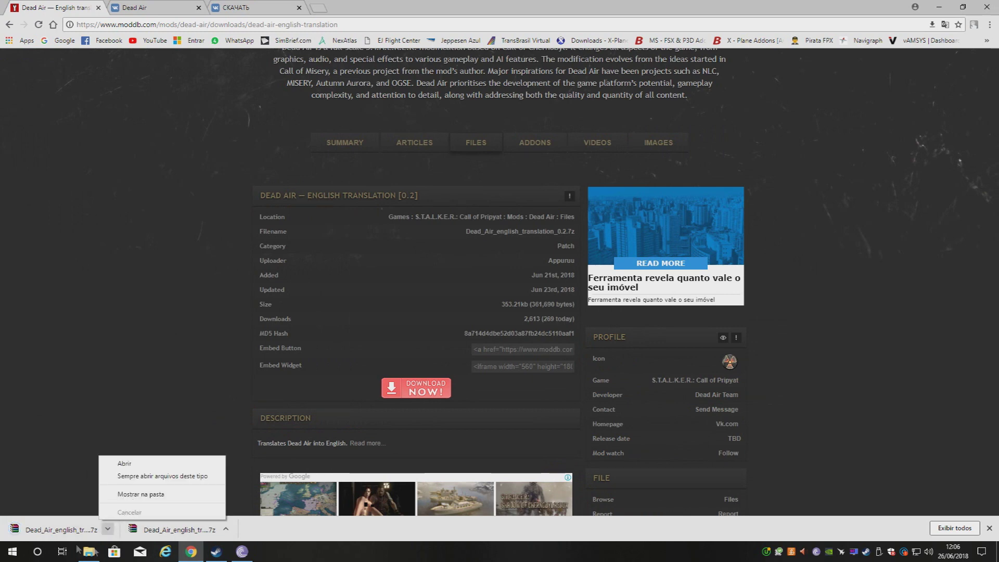
{"action": "left_click", "coordinate": [117, 410]}
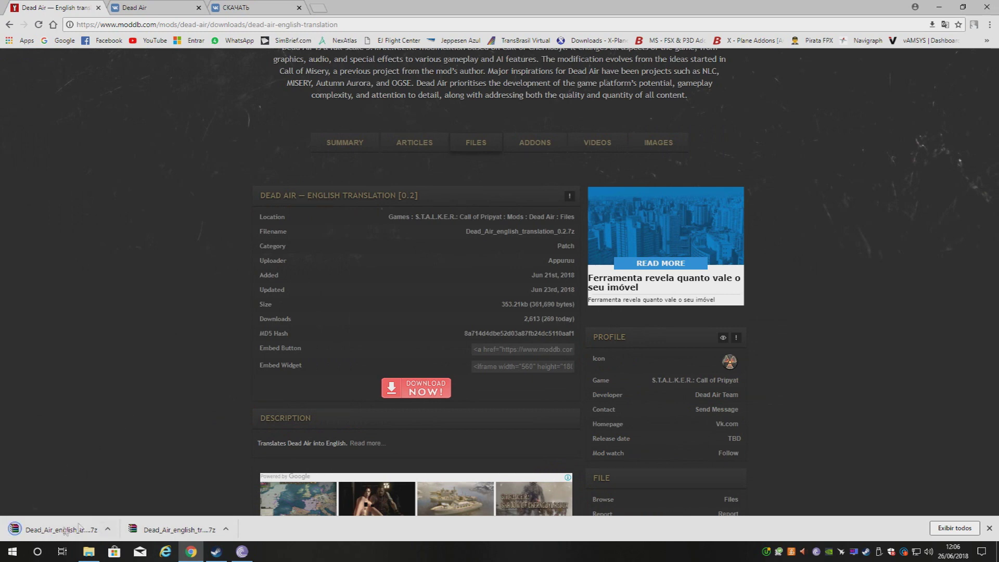
{"action": "left_click", "coordinate": [156, 535]}
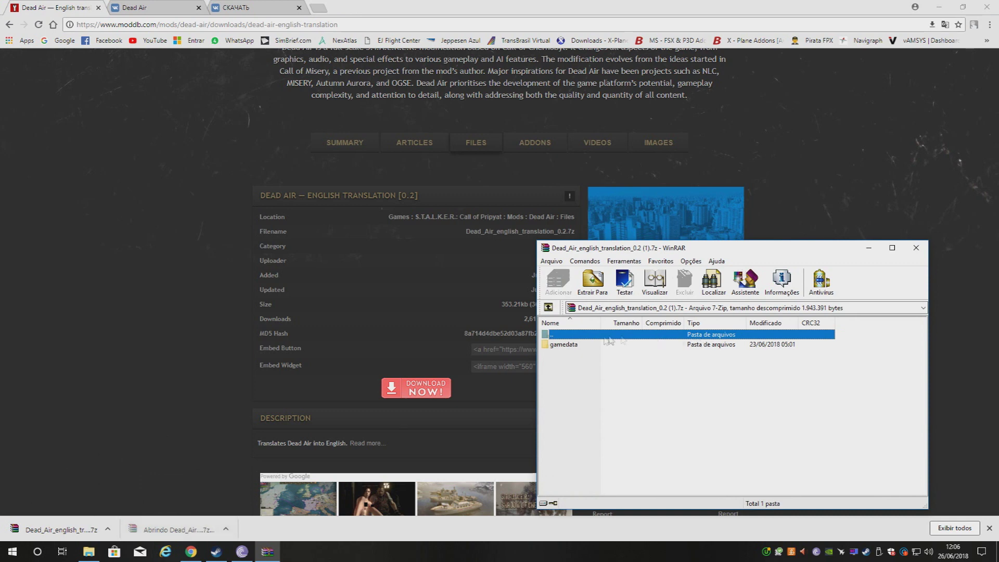
Drag gamedata from WinRAR into Stalker Call of Pripyat, choosing 'Substituir os arquivos no destino'
{"action": "left_click", "coordinate": [936, 7]}
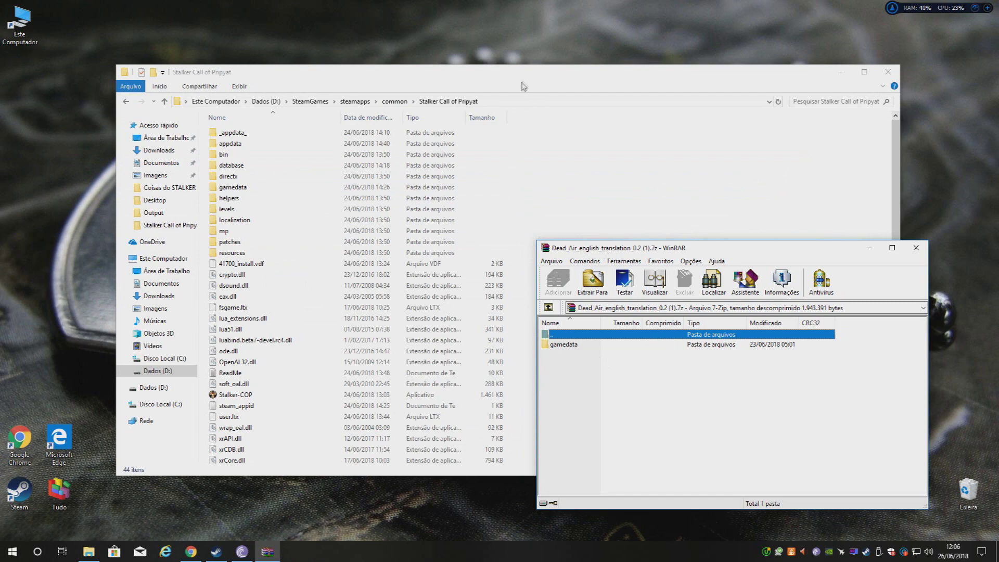
{"action": "left_click_drag", "start_coordinate": [523, 84], "coordinate": [430, 65]}
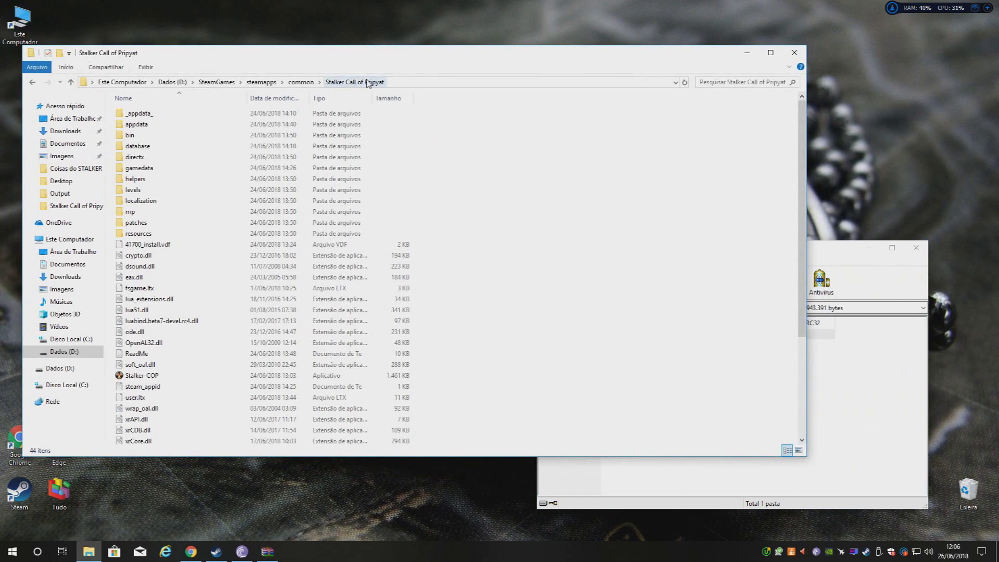
{"action": "left_click", "coordinate": [898, 365]}
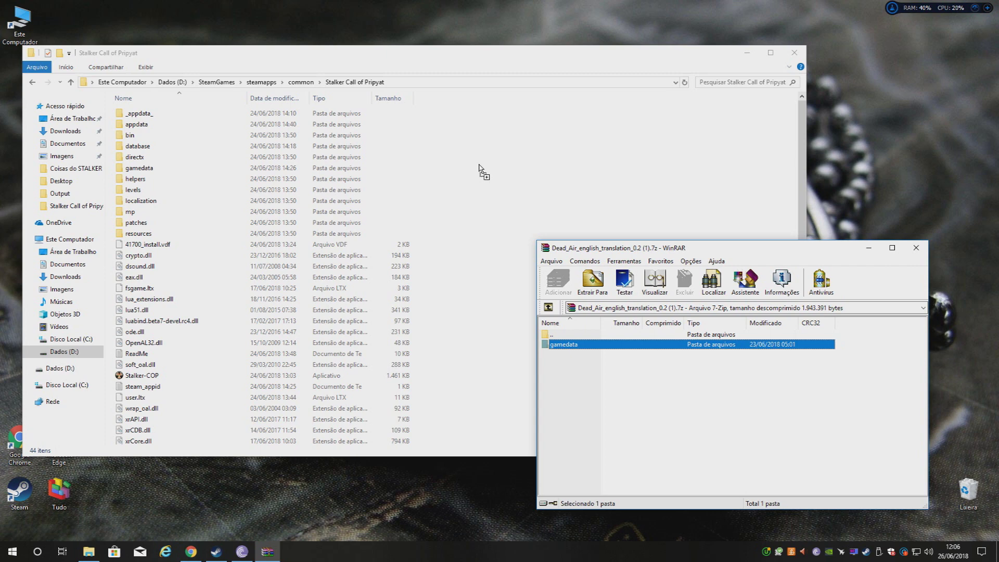
{"action": "left_click_drag", "start_coordinate": [573, 349], "coordinate": [484, 173]}
{"action": "left_click_drag", "start_coordinate": [253, 147], "coordinate": [268, 196]}
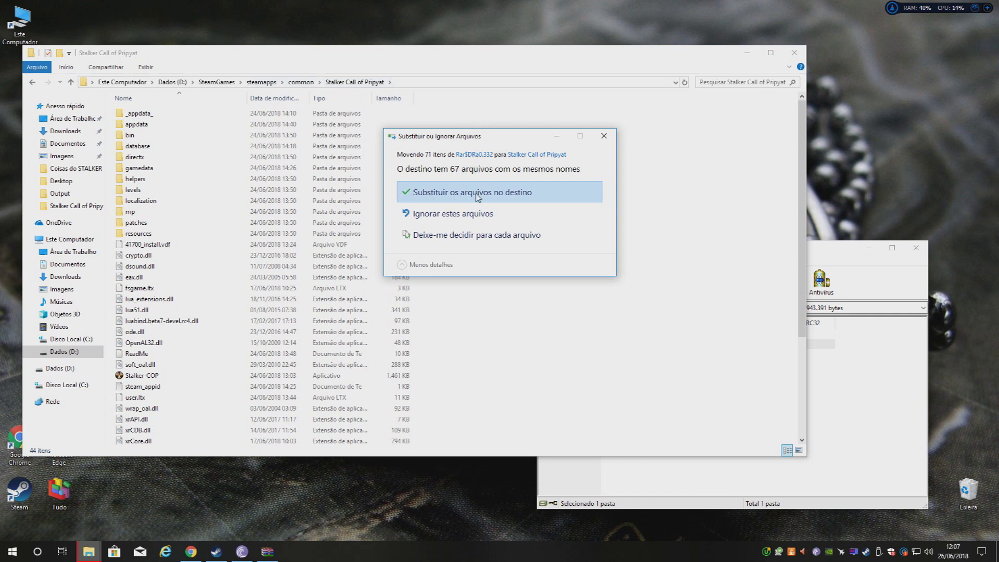
{"action": "left_click", "coordinate": [430, 195]}
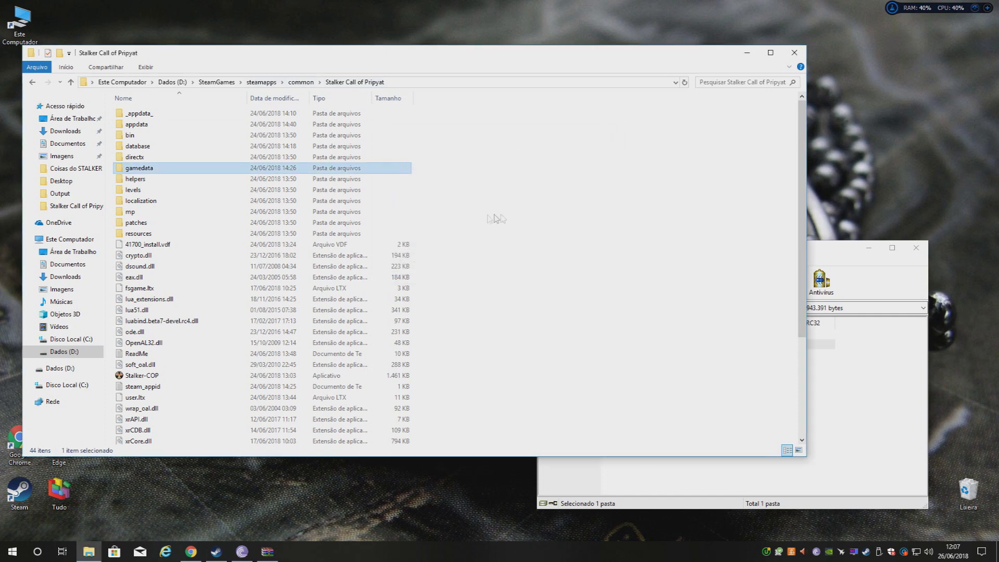
{"action": "mouse_move", "coordinate": [139, 233]}
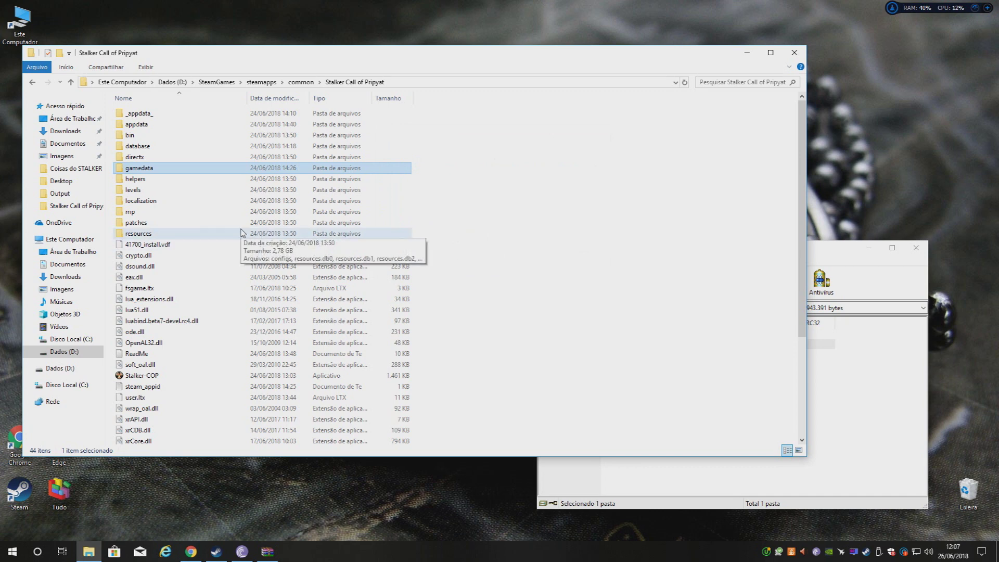
{"action": "left_click", "coordinate": [596, 212]}
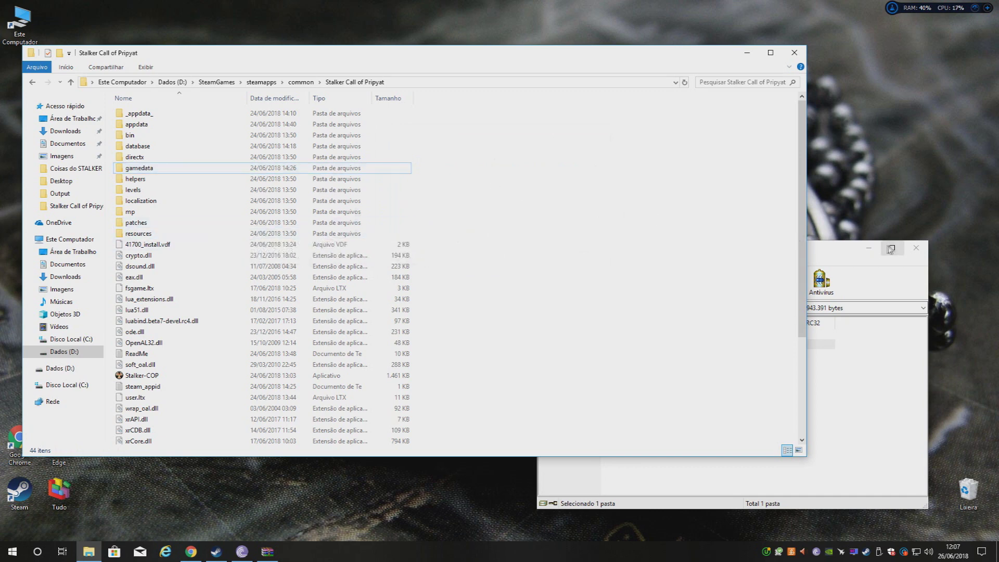
Close the WinRAR archive and the Steam library, then reposition the game folder window
{"action": "left_click", "coordinate": [918, 249]}
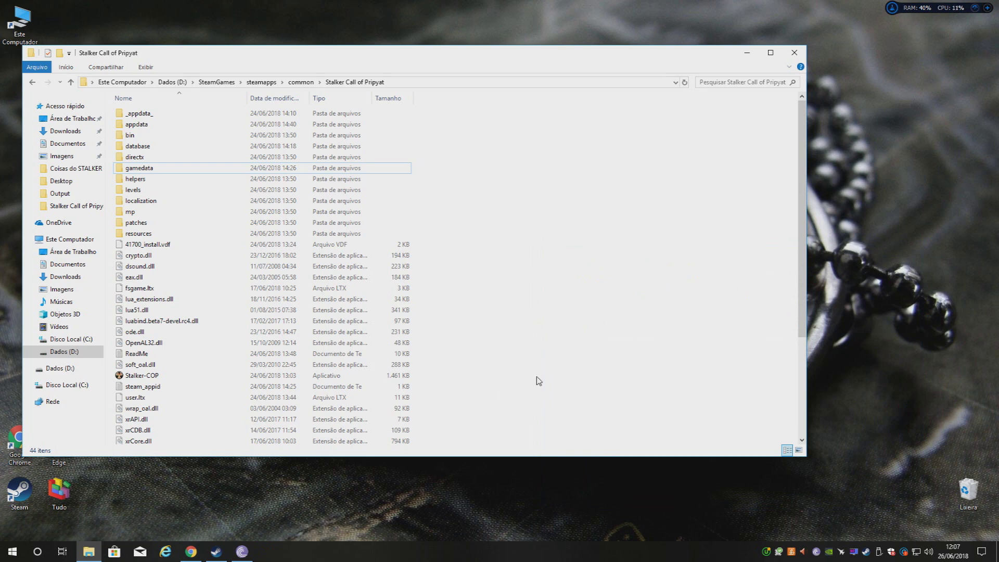
{"action": "scroll", "coordinate": [544, 376], "scroll_direction": "down", "scroll_amount": 4}
{"action": "scroll", "coordinate": [544, 377], "scroll_direction": "up", "scroll_amount": 4}
{"action": "scroll", "coordinate": [234, 312], "scroll_direction": "down", "scroll_amount": 2}
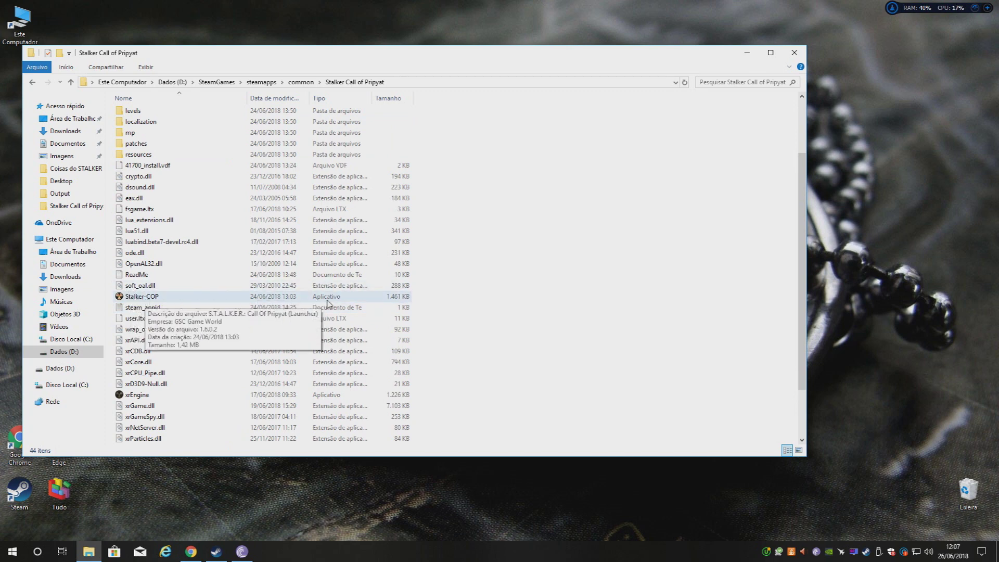
{"action": "scroll", "coordinate": [513, 346], "scroll_direction": "down", "scroll_amount": 2}
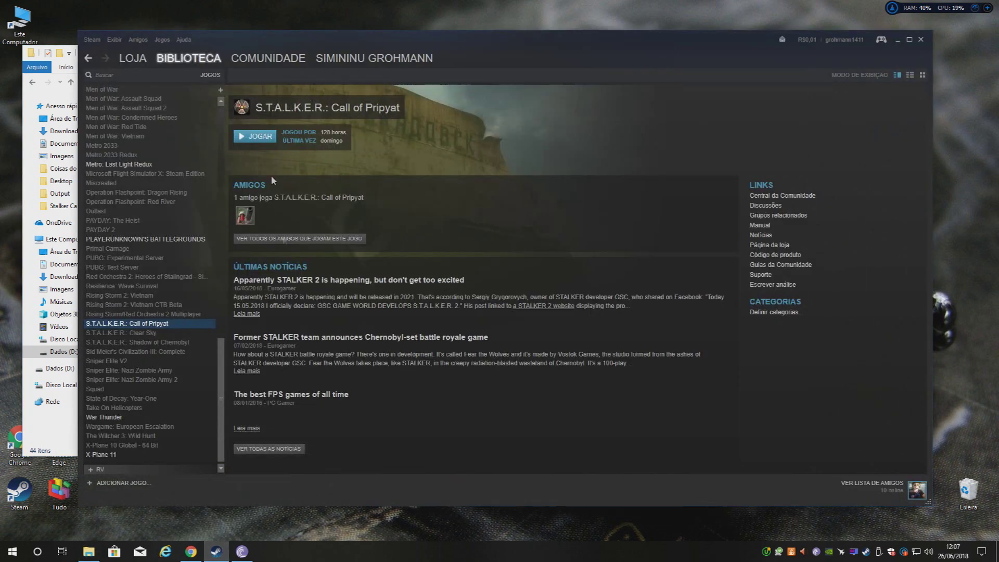
{"action": "left_click", "coordinate": [896, 39]}
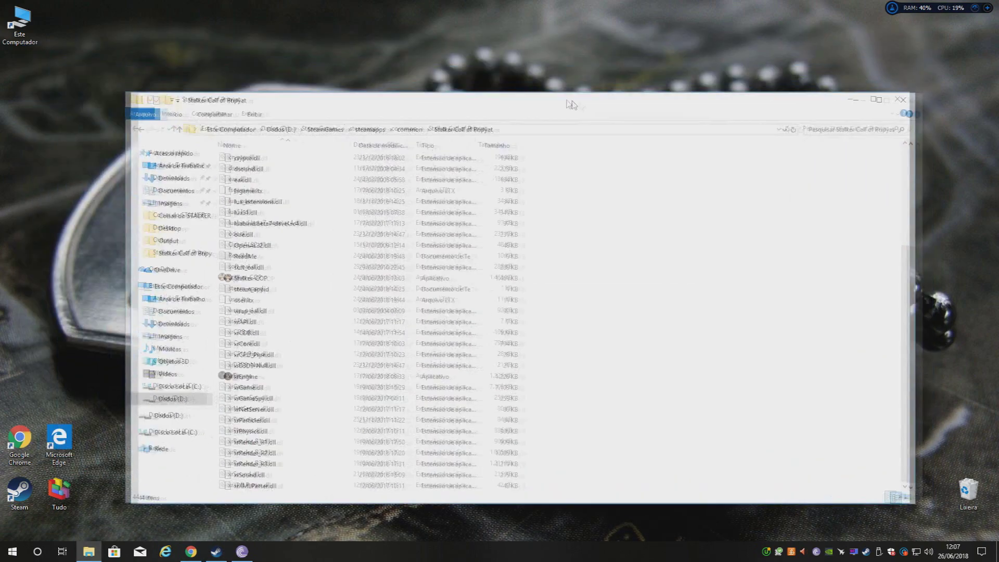
{"action": "left_click_drag", "start_coordinate": [499, 56], "coordinate": [598, 74]}
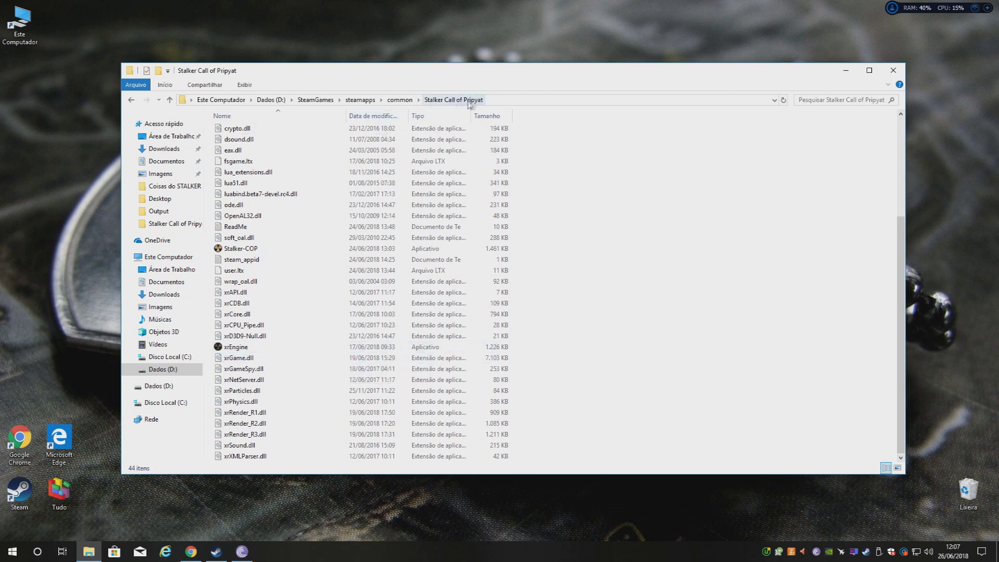
Launch xrEngine from the Stalker Call of Pripyat folder to reach the Dead Air 0.98a menu
{"action": "double_click", "coordinate": [229, 349]}
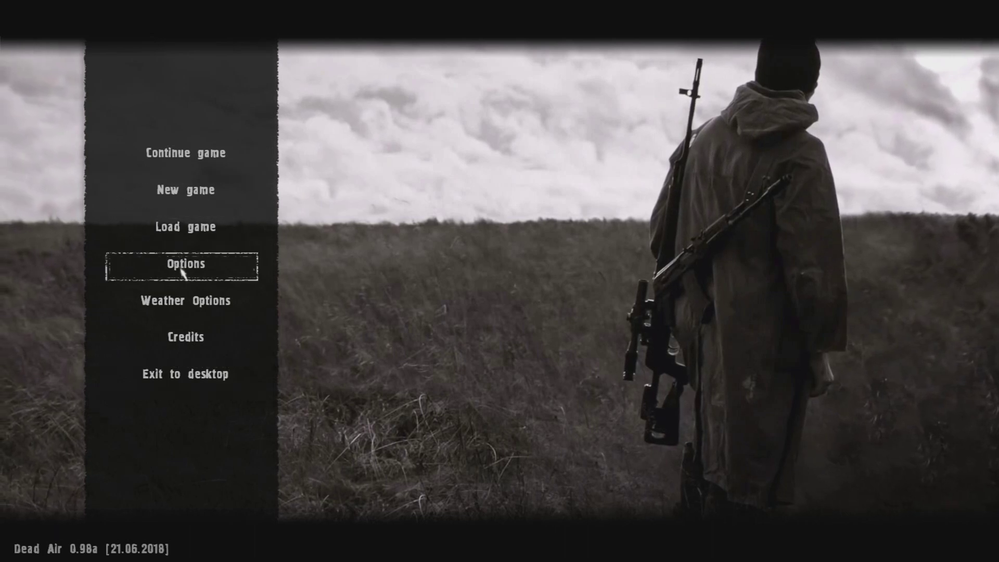
{"action": "left_click", "coordinate": [200, 267]}
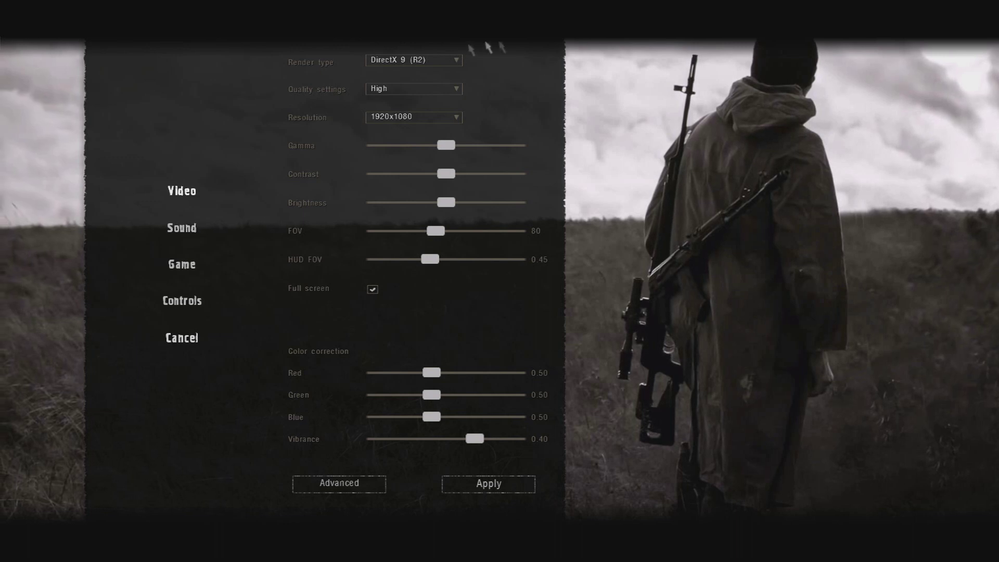
{"action": "left_click", "coordinate": [195, 227]}
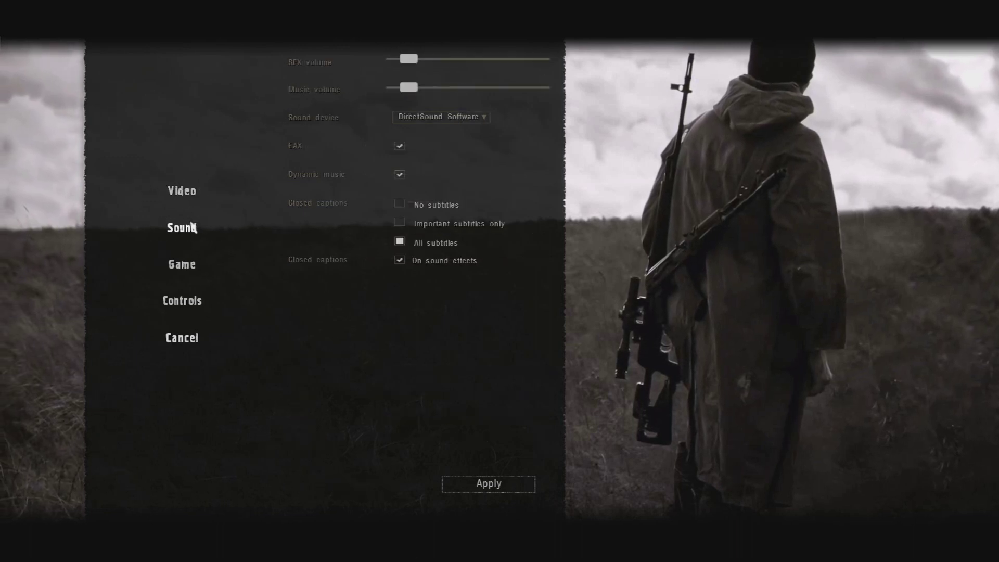
{"action": "left_click", "coordinate": [197, 269]}
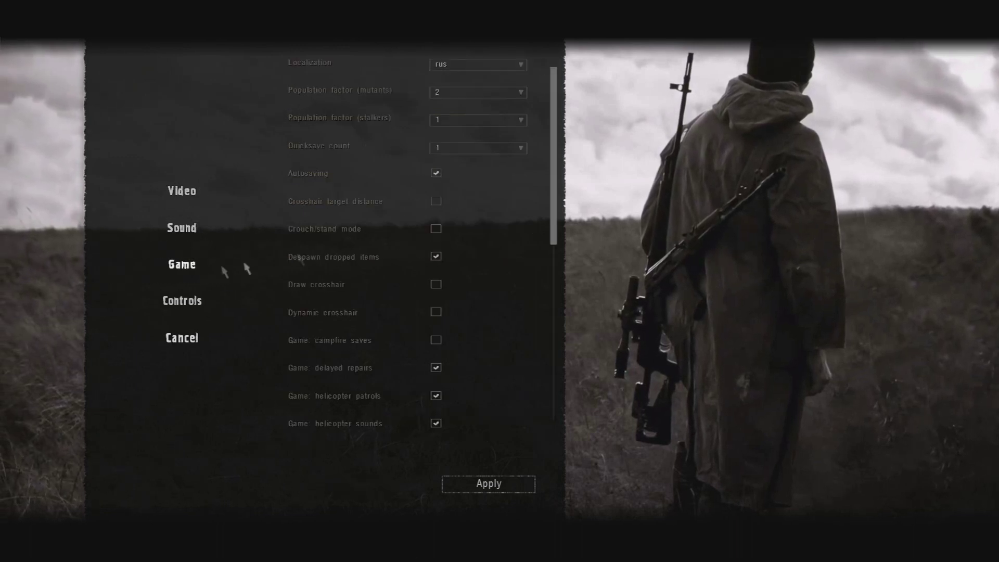
{"action": "left_click", "coordinate": [194, 309]}
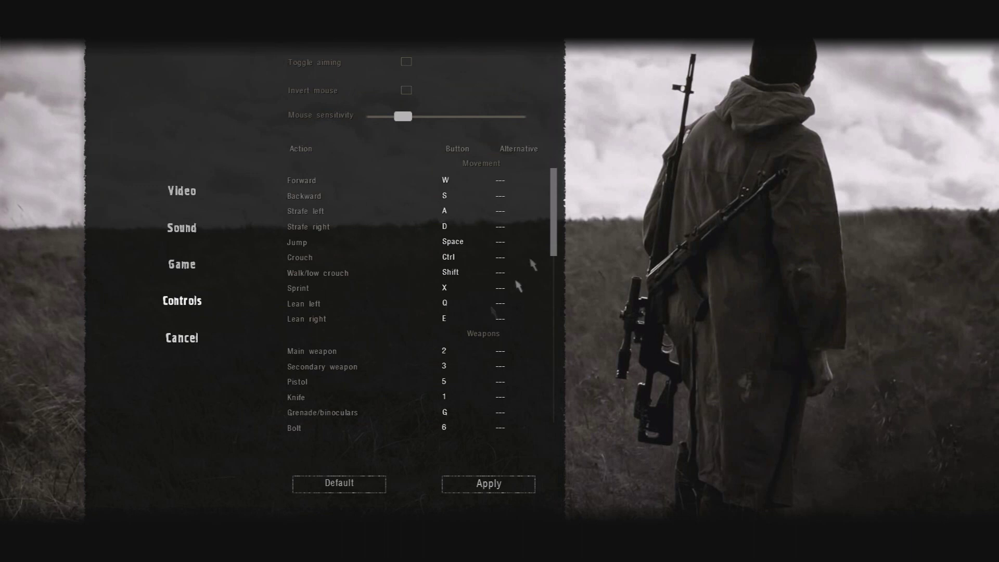
{"action": "left_click", "coordinate": [166, 348]}
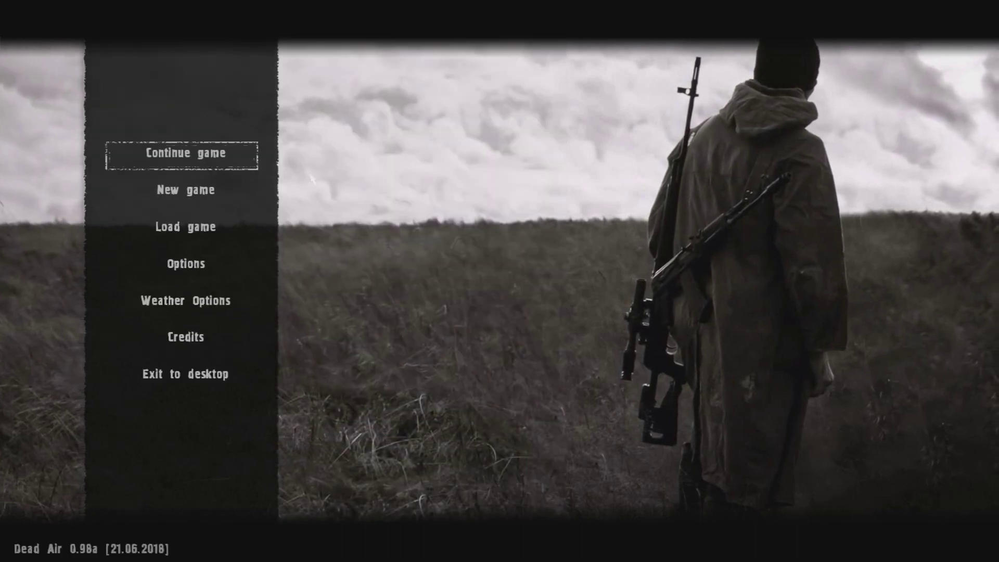
{"action": "key", "text": "Down"}
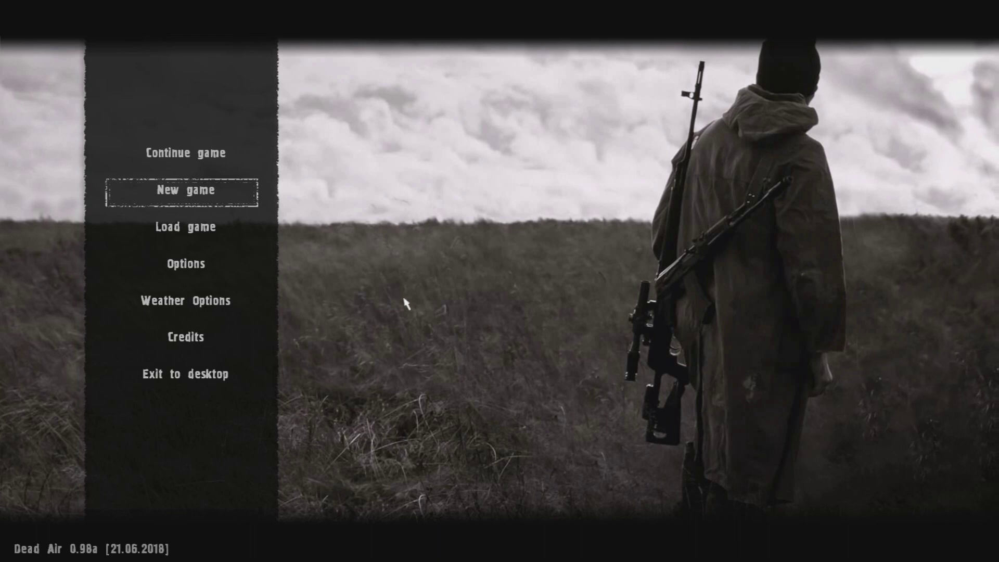